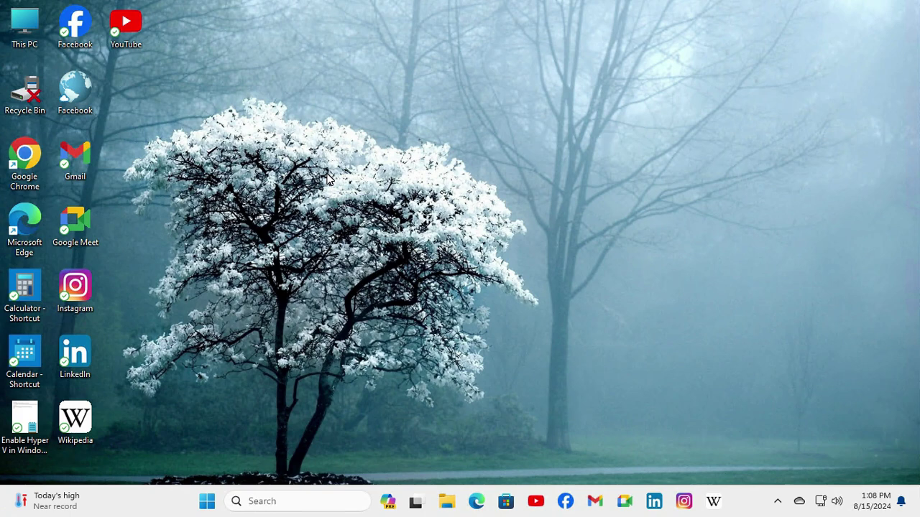
# Search Windows for gpedit and launch the Local Group Policy Editor.
pyautogui.click(28, 224)
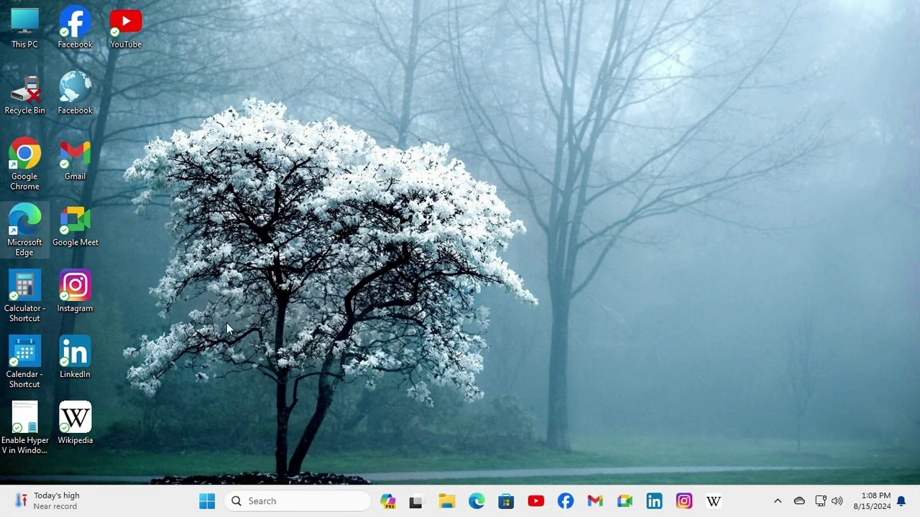
pyautogui.click(272, 502)
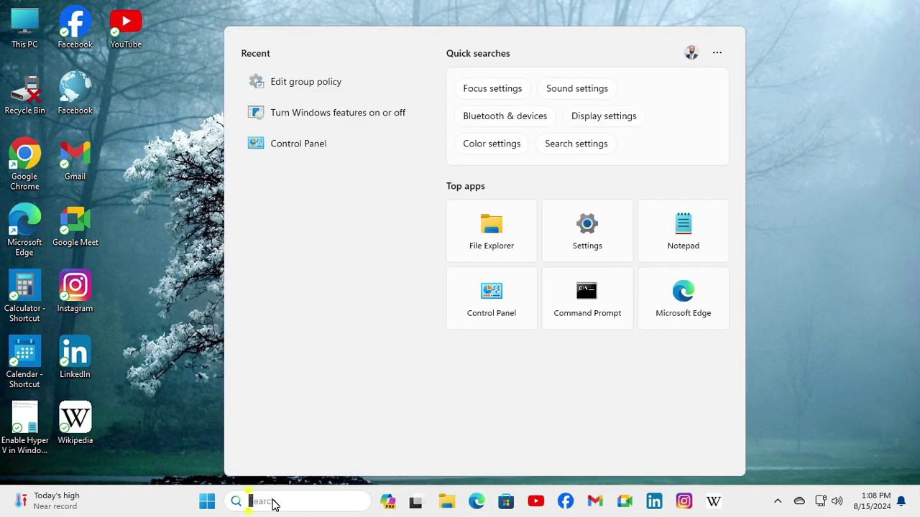
pyautogui.write('gp')
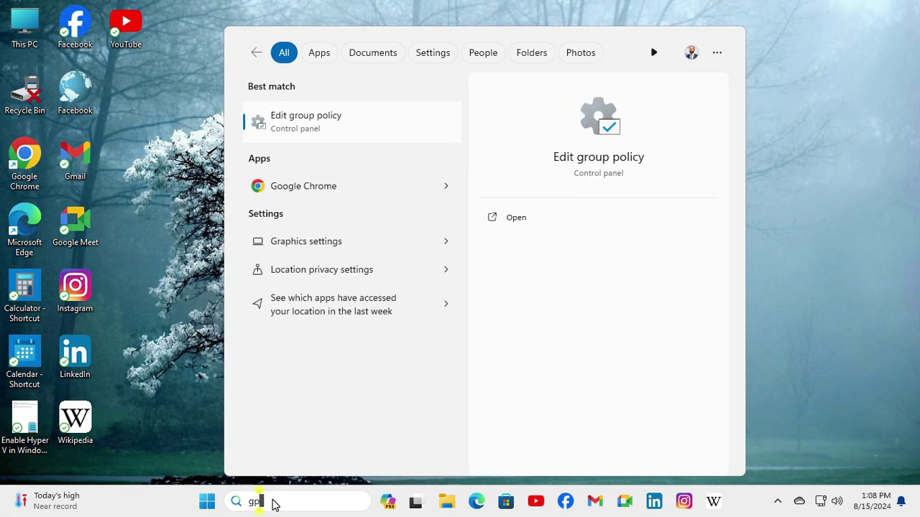
pyautogui.write('edit')
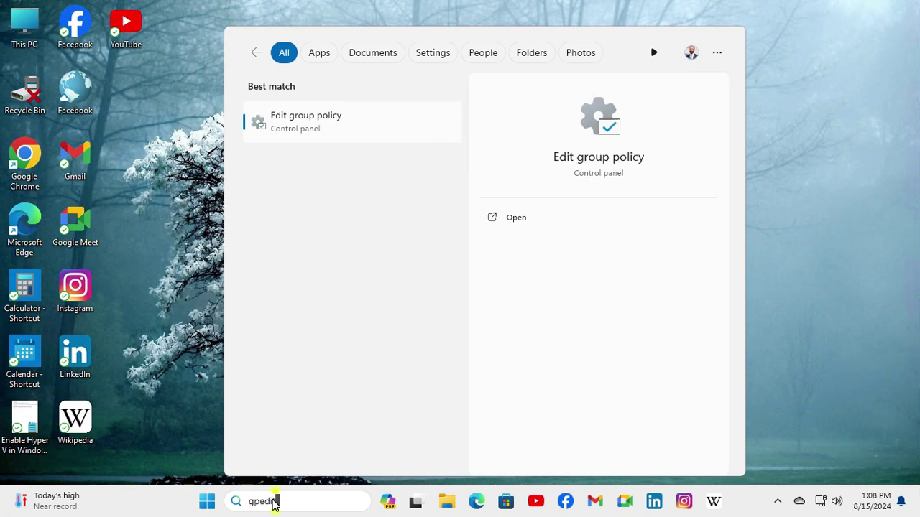
pyautogui.click(305, 125)
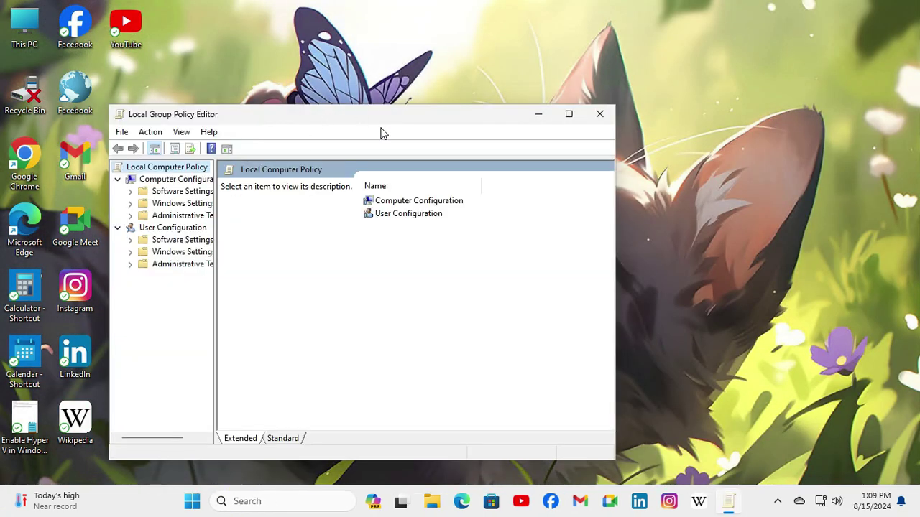
# Enlarge the editor and open Computer Configuration > Administrative Templates > Control Panel > Personalization.
pyautogui.moveTo(382, 119); pyautogui.dragTo(464, 85)
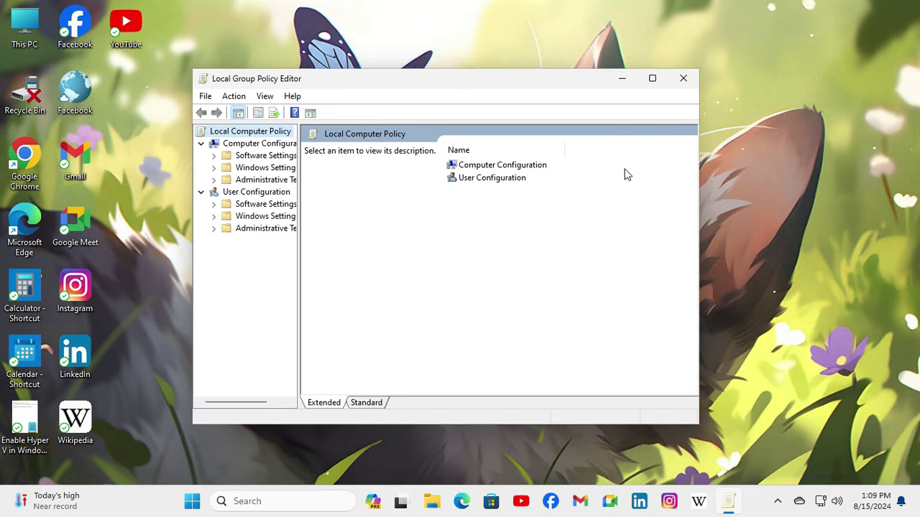
pyautogui.moveTo(697, 246); pyautogui.dragTo(795, 246)
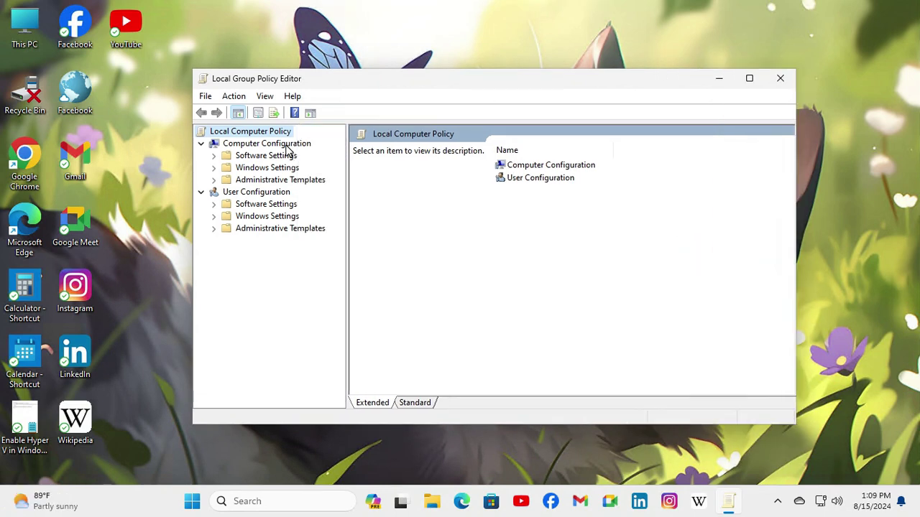
pyautogui.click(285, 143)
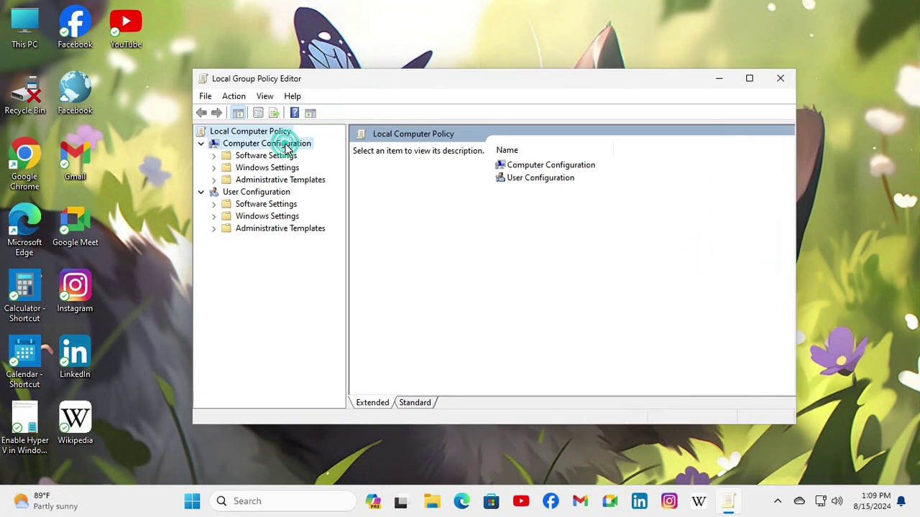
pyautogui.doubleClick(256, 180)
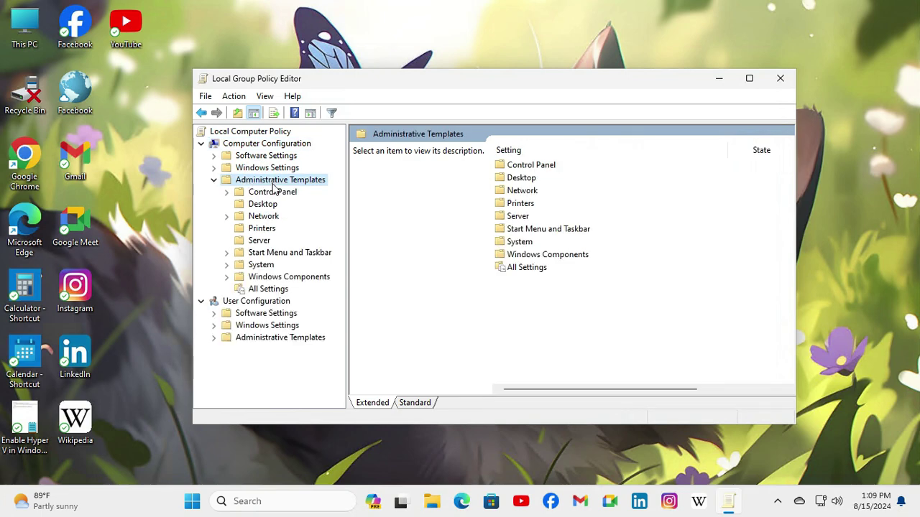
pyautogui.click(273, 194)
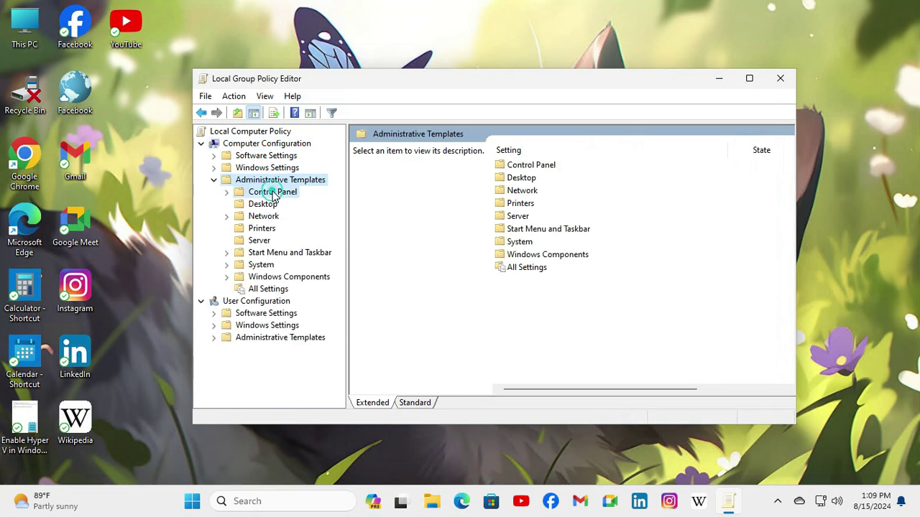
pyautogui.click(225, 193)
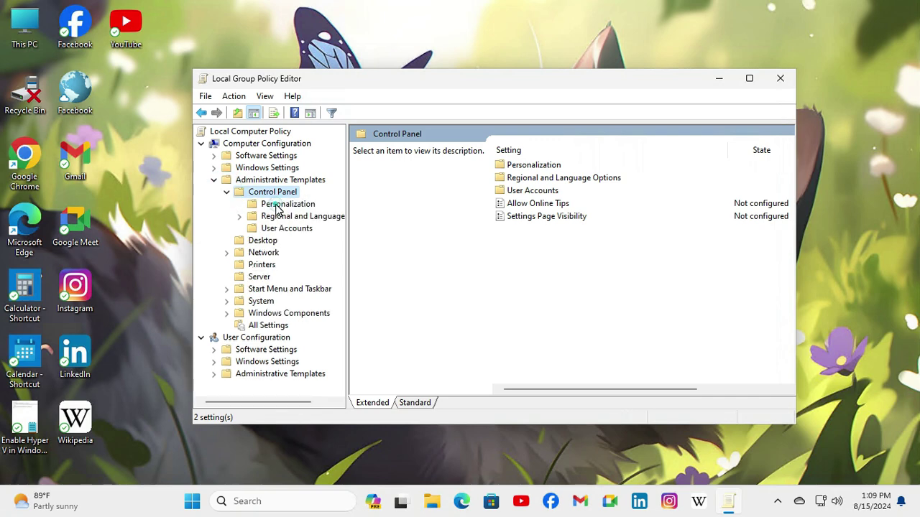
pyautogui.click(275, 206)
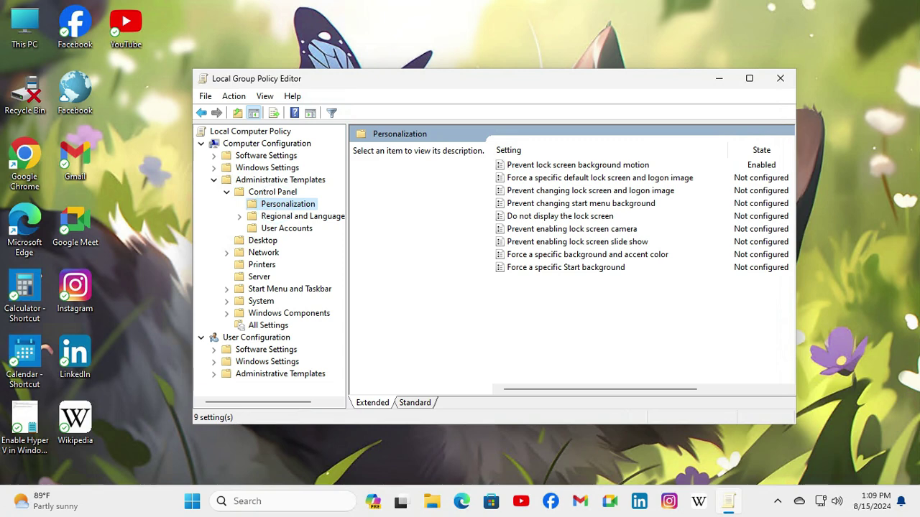
pyautogui.click(519, 181)
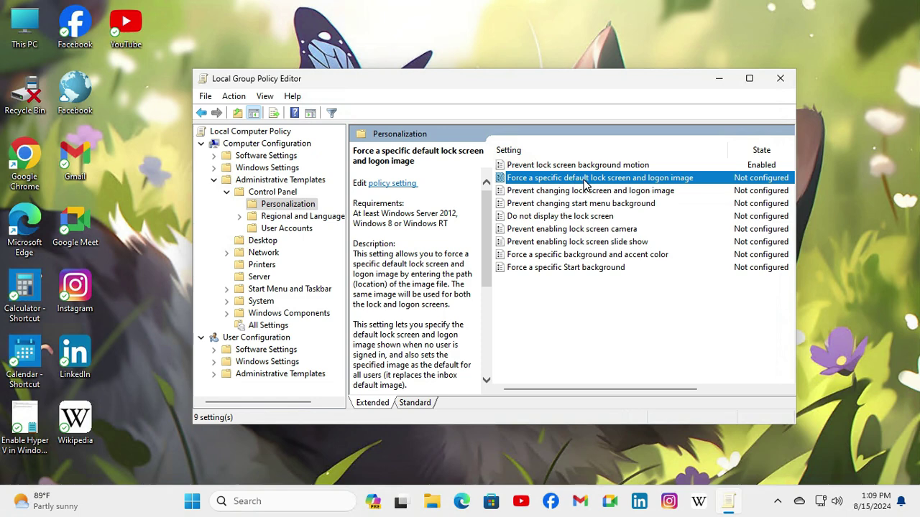
# Open the 'Force a specific default lock screen and logon image' policy settings.
pyautogui.rightClick(621, 182)
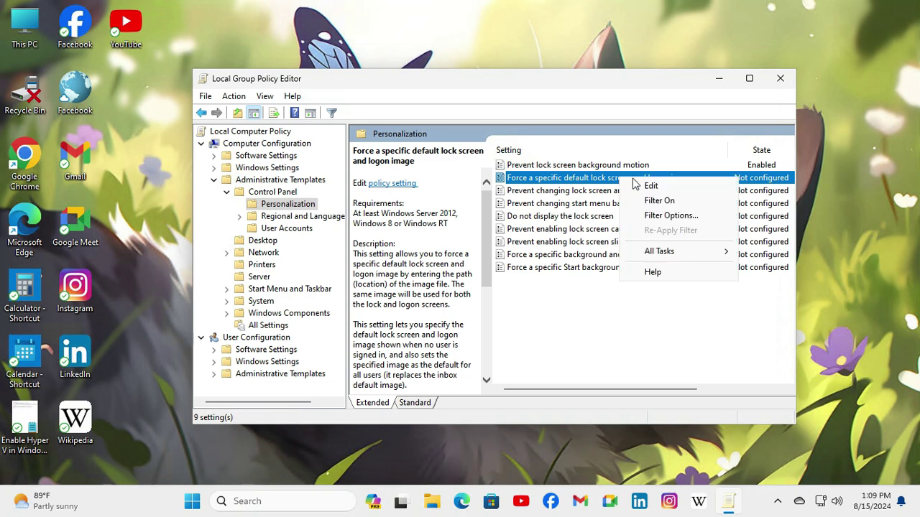
pyautogui.click(649, 186)
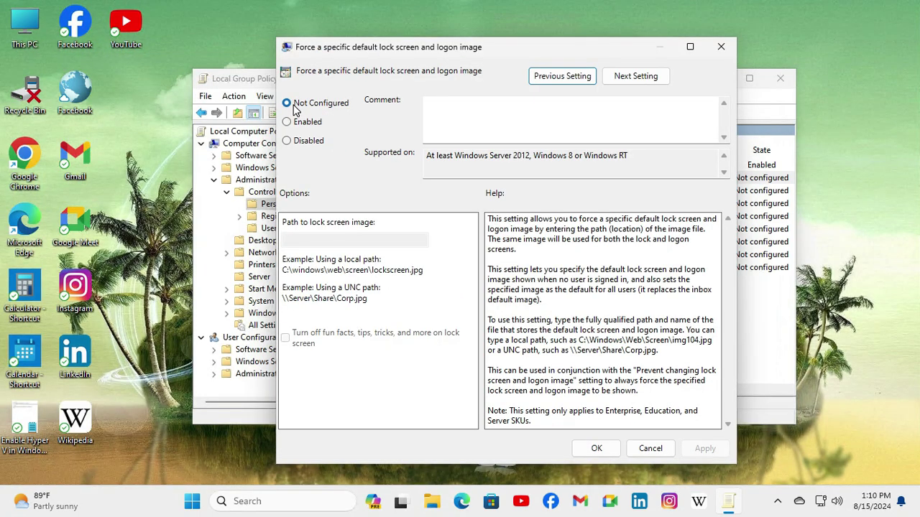
# Set the lock screen image policy to Enabled and bring up File Explorer.
pyautogui.click(287, 122)
pyautogui.click(288, 122)
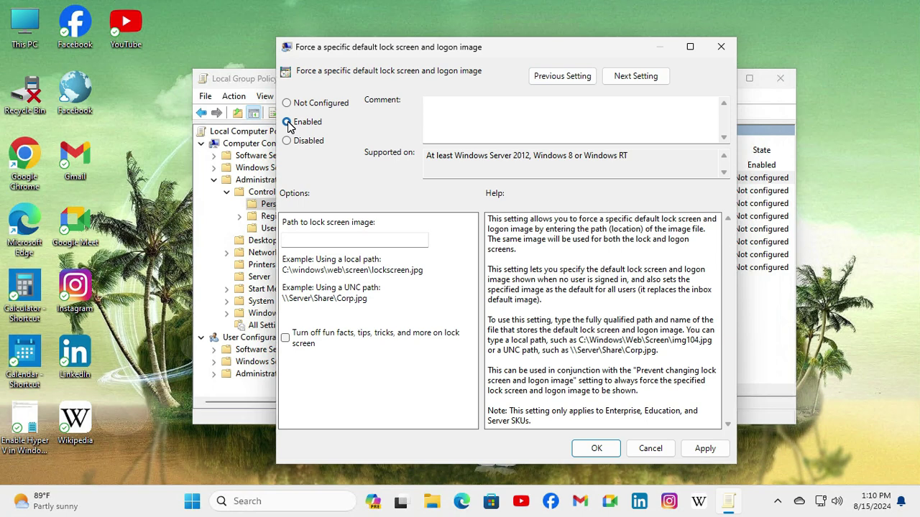
pyautogui.click(327, 241)
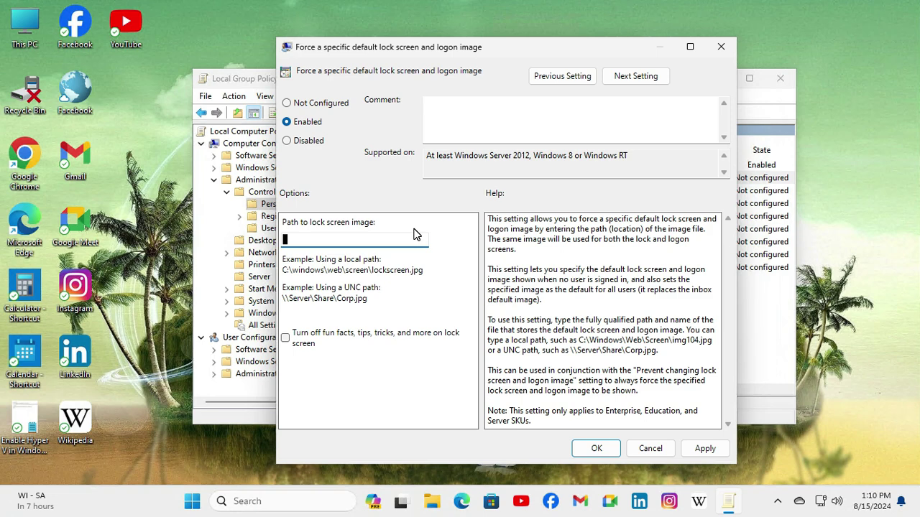
pyautogui.click(434, 502)
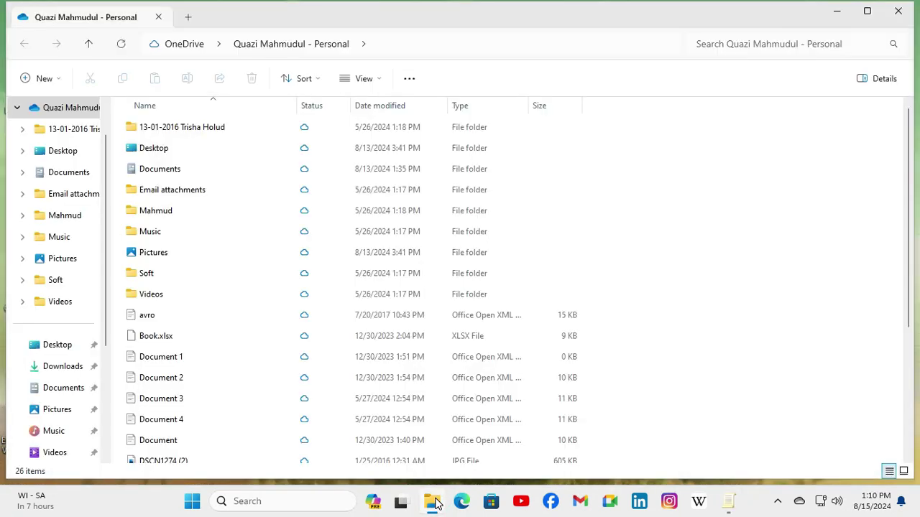
# Select the 124273 image in the Pictures folder.
pyautogui.click(58, 410)
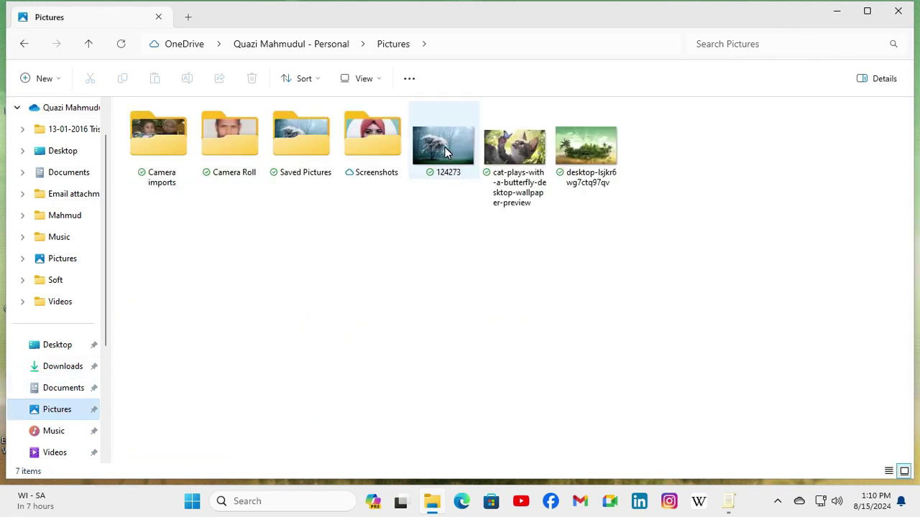
pyautogui.click(445, 147)
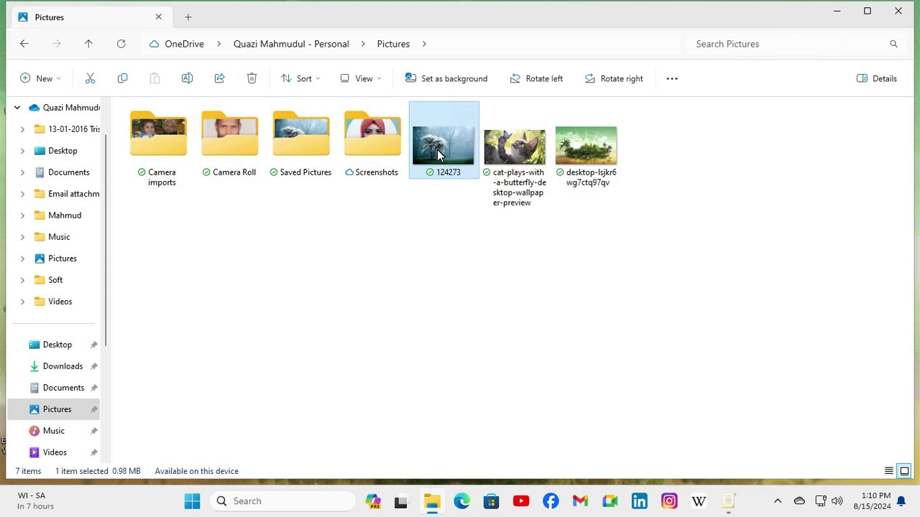
# Open the 124273 image's Properties and select its Location path text.
pyautogui.rightClick(438, 155)
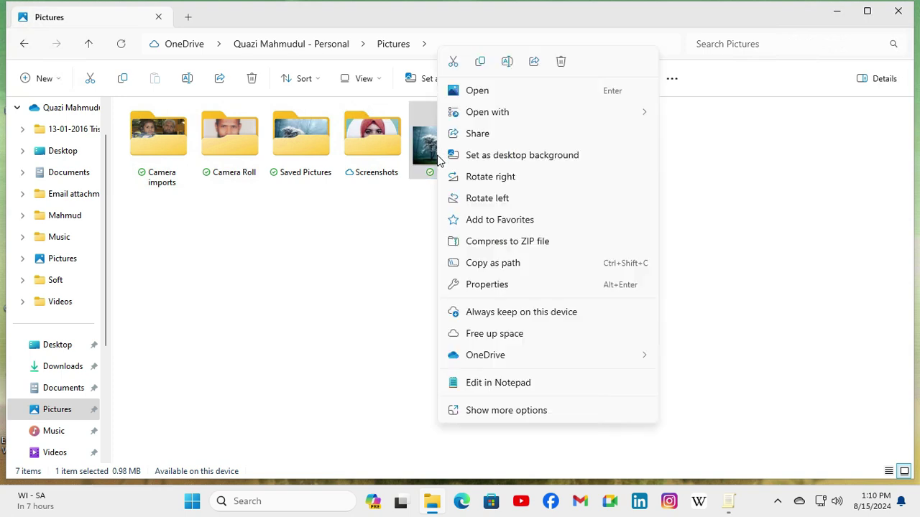
pyautogui.click(489, 285)
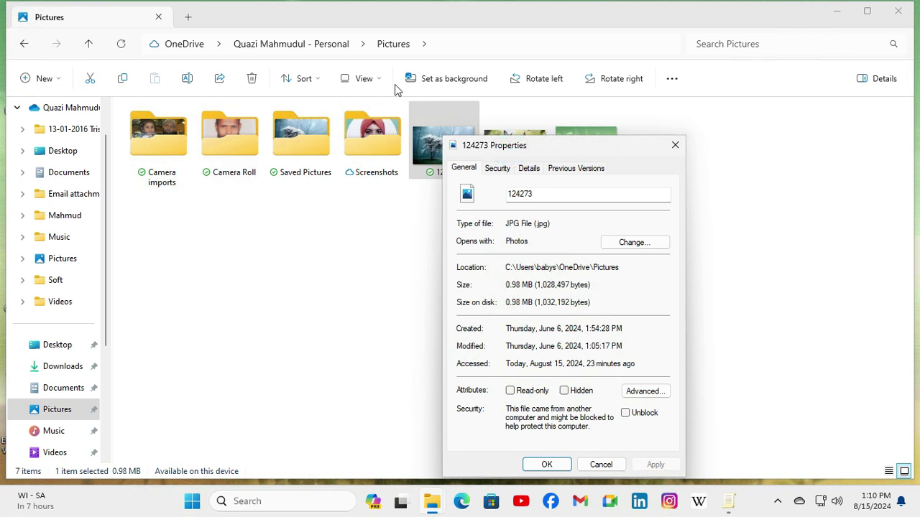
pyautogui.moveTo(510, 153); pyautogui.dragTo(395, 87)
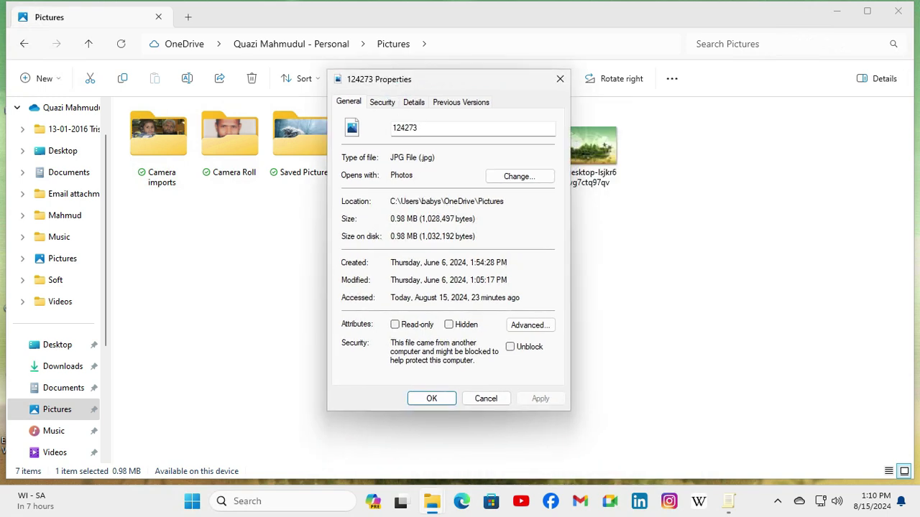
pyautogui.moveTo(504, 200); pyautogui.dragTo(391, 201)
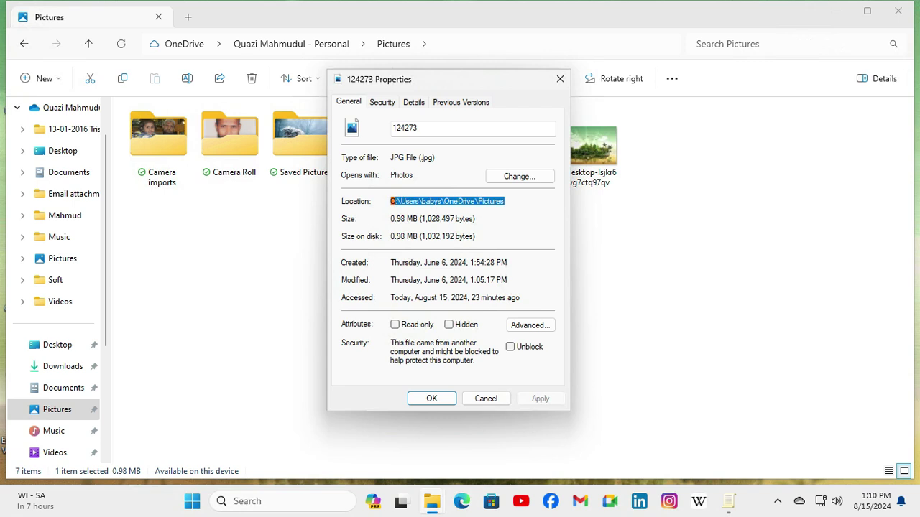
# Copy the image's folder location and move its Properties window aside to reveal the policy dialog.
pyautogui.rightClick(395, 202)
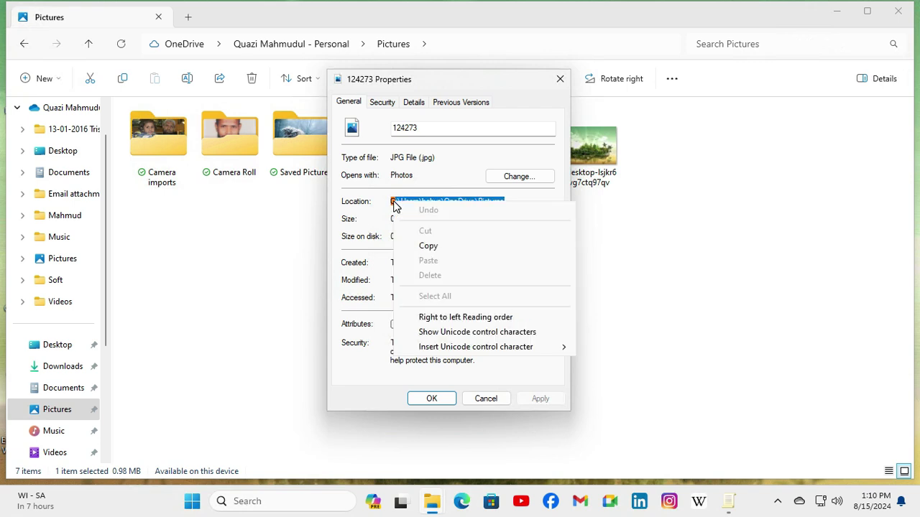
pyautogui.click(428, 245)
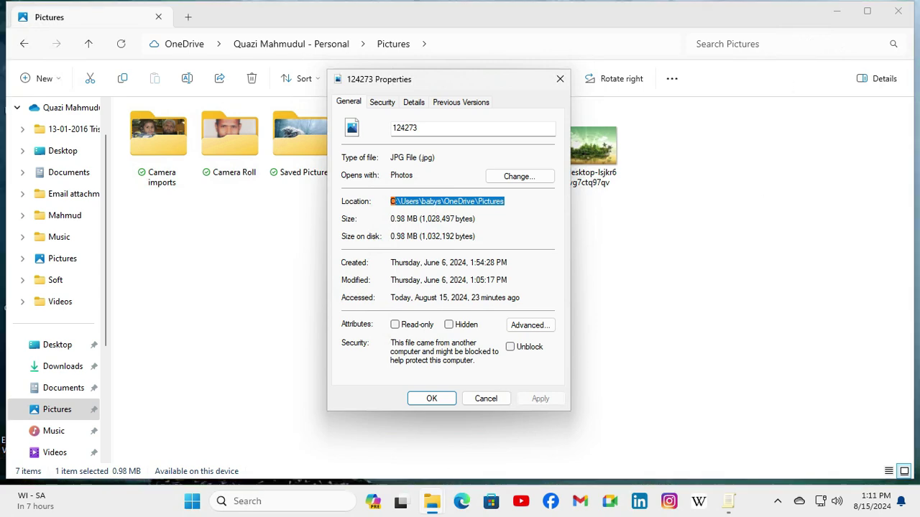
pyautogui.click(838, 12)
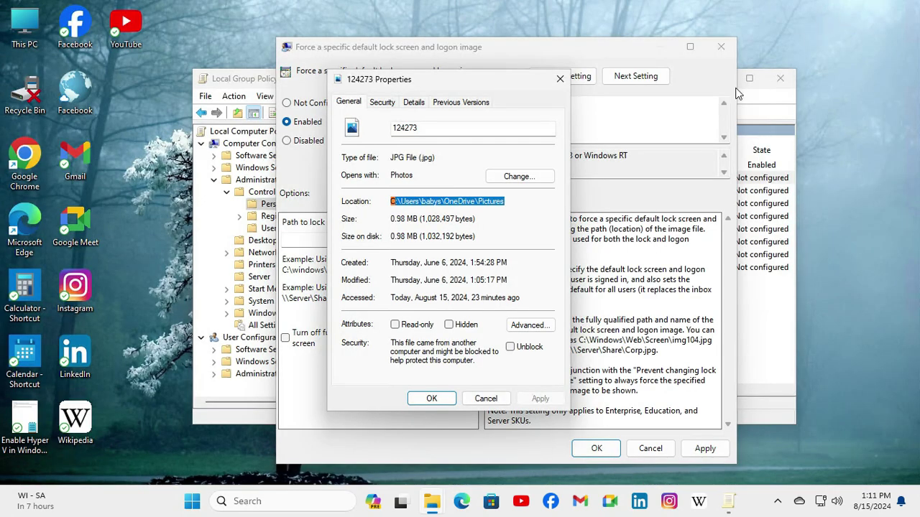
pyautogui.click(472, 83)
pyautogui.moveTo(472, 83); pyautogui.dragTo(209, 67)
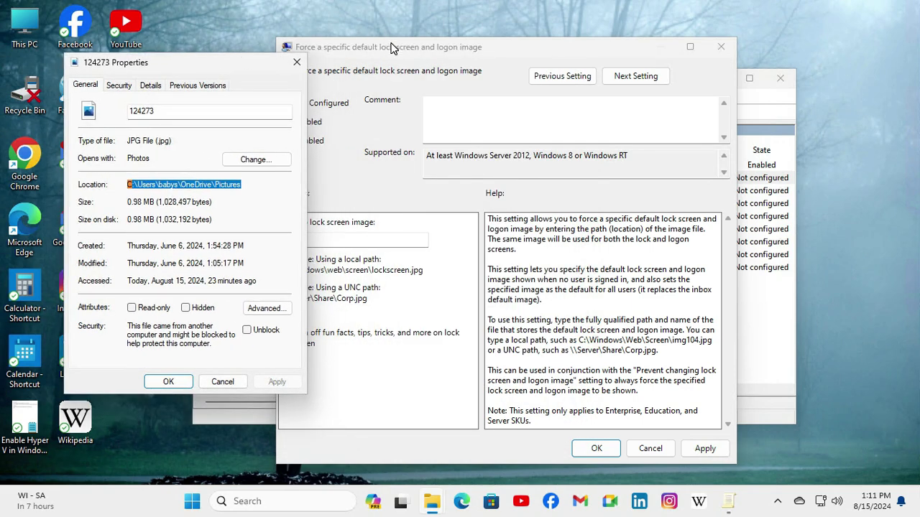
pyautogui.click(394, 54)
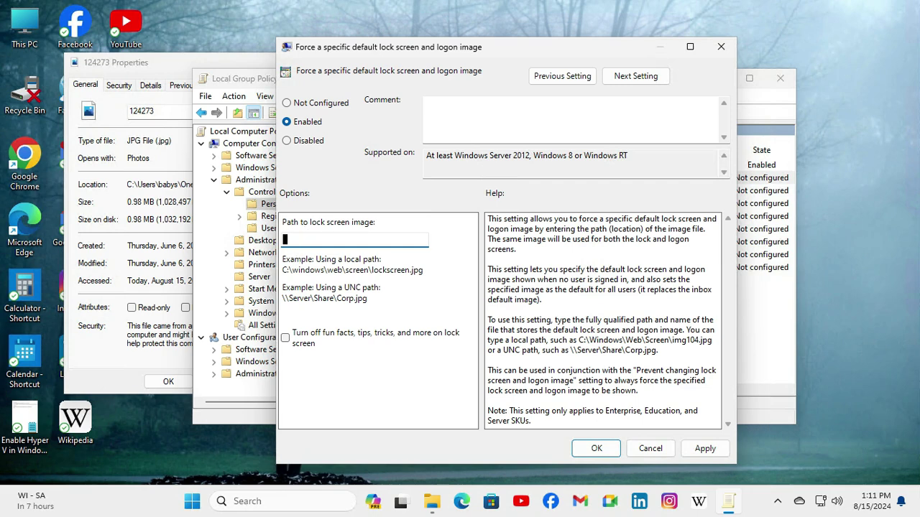
# Paste the copied OneDrive Pictures folder path into the lock screen image path field.
pyautogui.rightClick(297, 243)
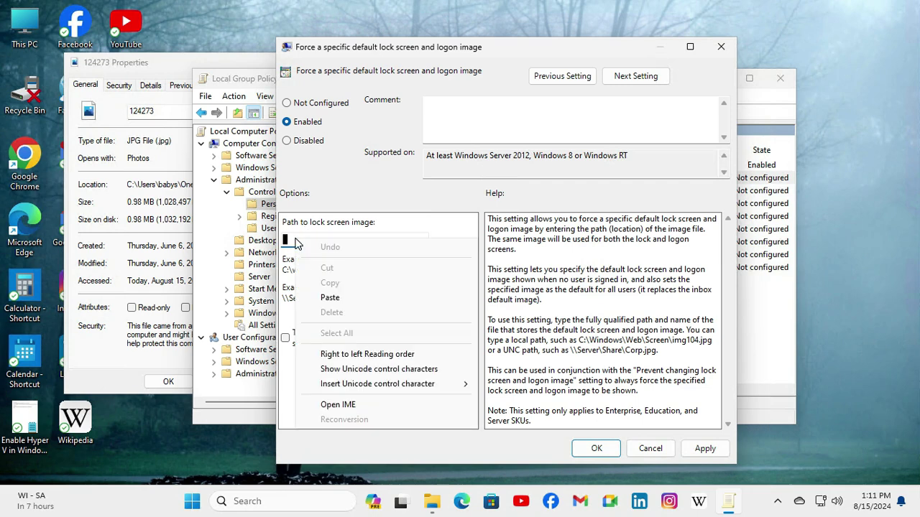
pyautogui.click(330, 297)
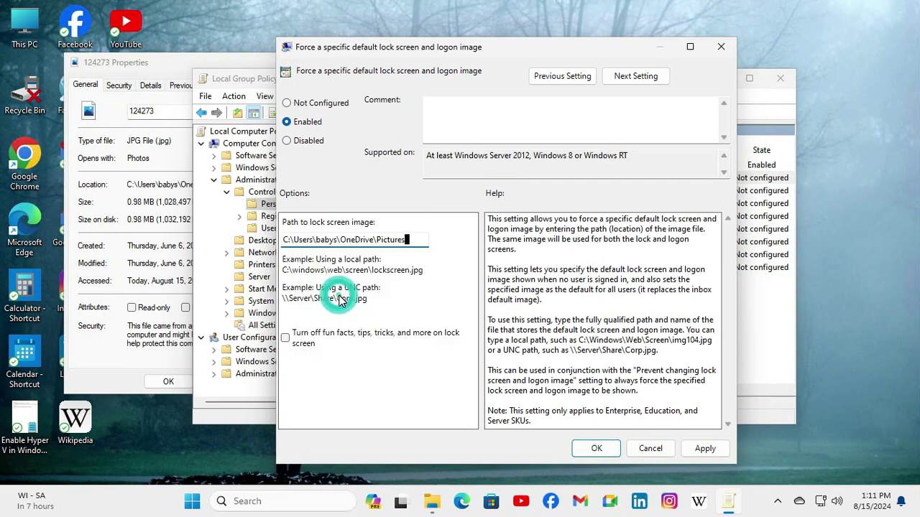
# Copy the file name 124273 from the image's Properties name field.
pyautogui.click(147, 111)
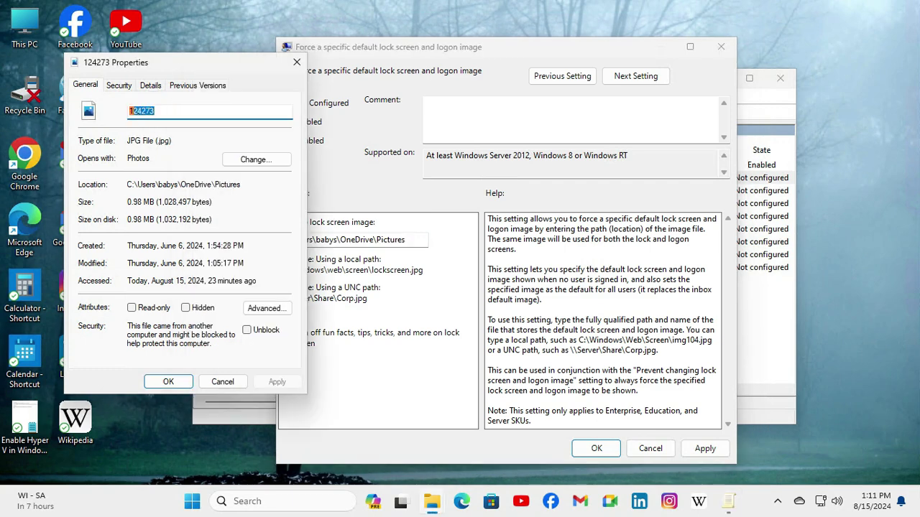
pyautogui.rightClick(135, 115)
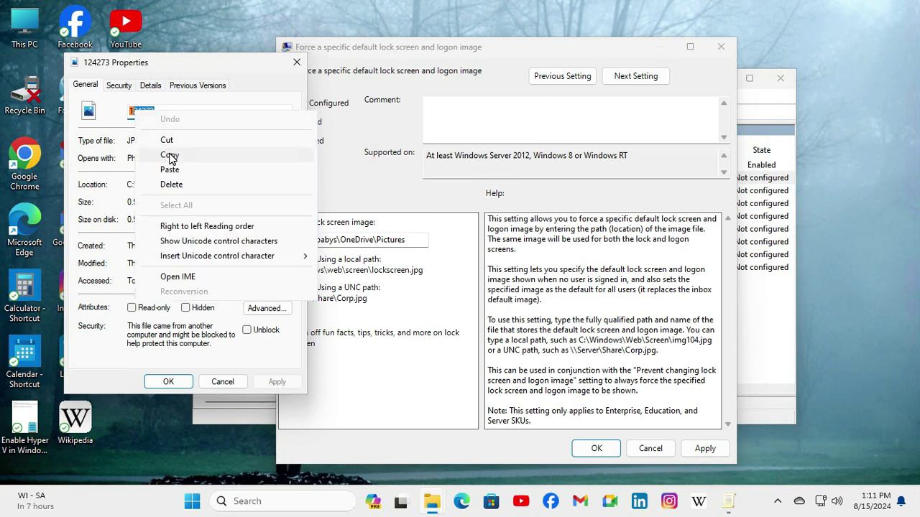
pyautogui.click(170, 158)
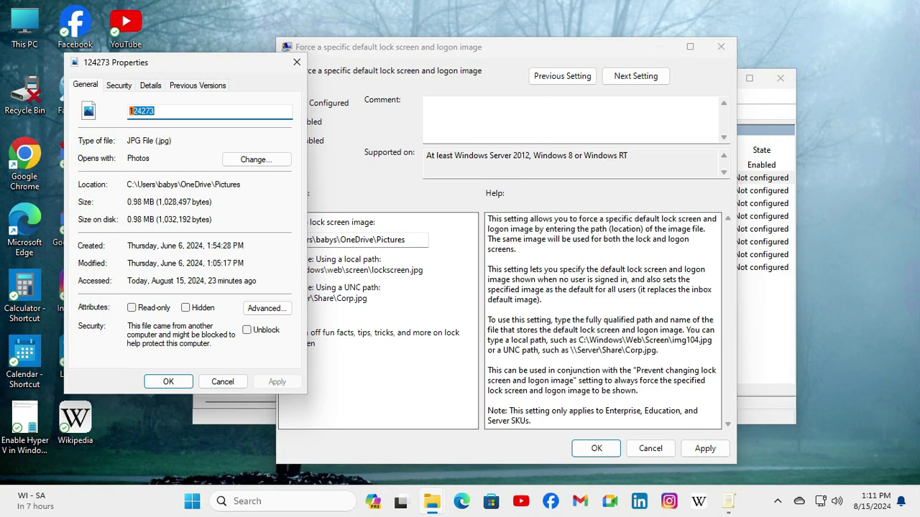
pyautogui.click(408, 239)
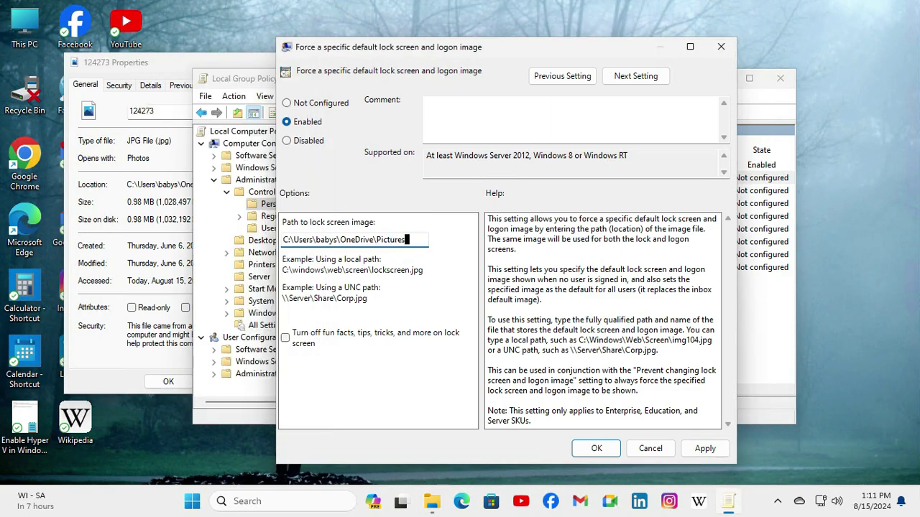
# Append a backslash and the file name 124273 to the lock screen image path.
pyautogui.write('\\')
pyautogui.rightClick(414, 241)
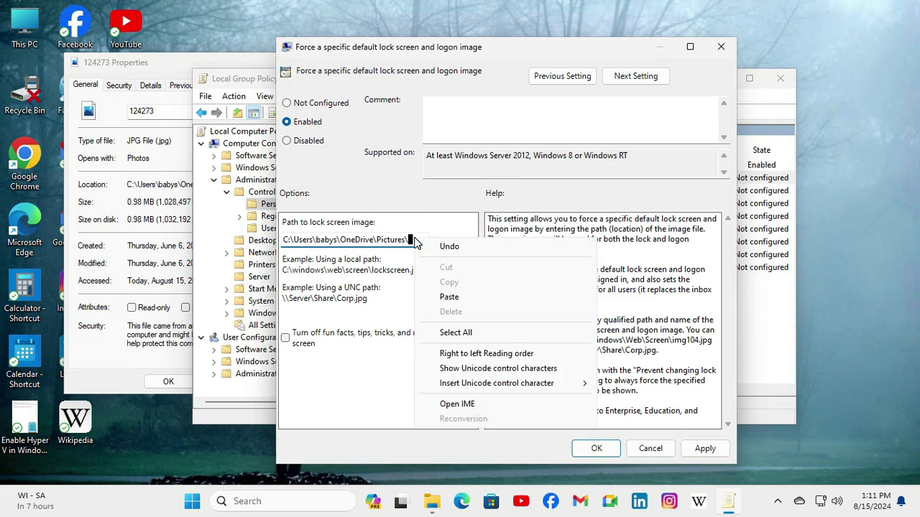
pyautogui.click(450, 298)
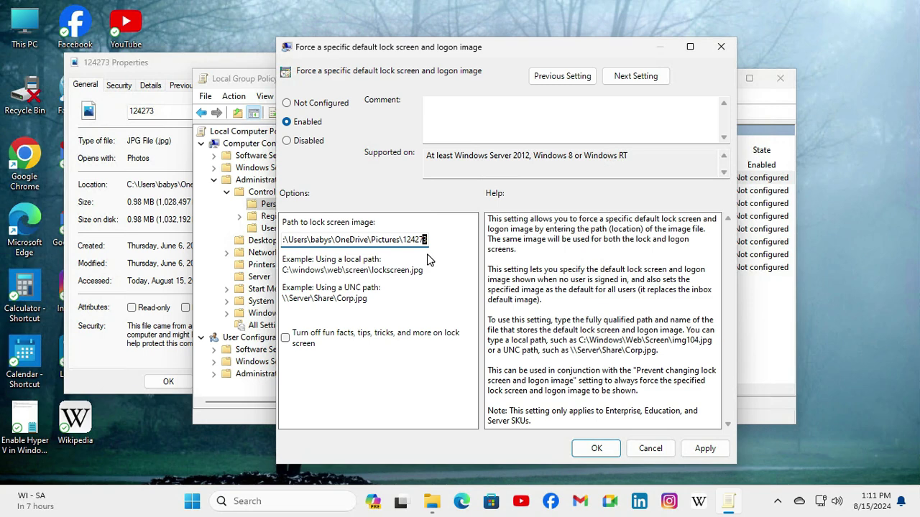
pyautogui.hotkey('ctrl', 'Left')
pyautogui.hotkey('ctrl', 'Left')
pyautogui.hotkey('ctrl', 'Left')
pyautogui.hotkey('ctrl', 'Left')
pyautogui.hotkey('ctrl', 'Left')
pyautogui.hotkey('ctrl', 'Left')
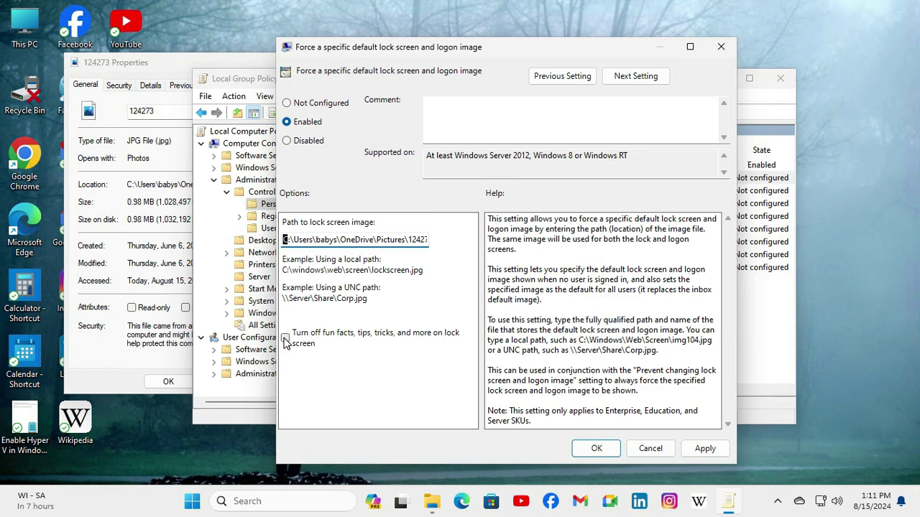
# Turn off lock screen fun facts, tips and tricks, then apply and confirm the Enabled lock screen image policy.
pyautogui.click(286, 340)
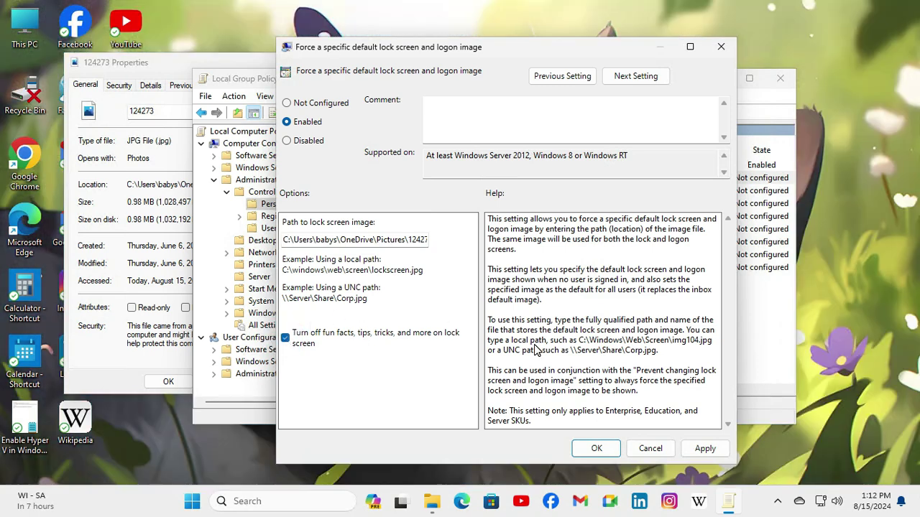
pyautogui.click(708, 449)
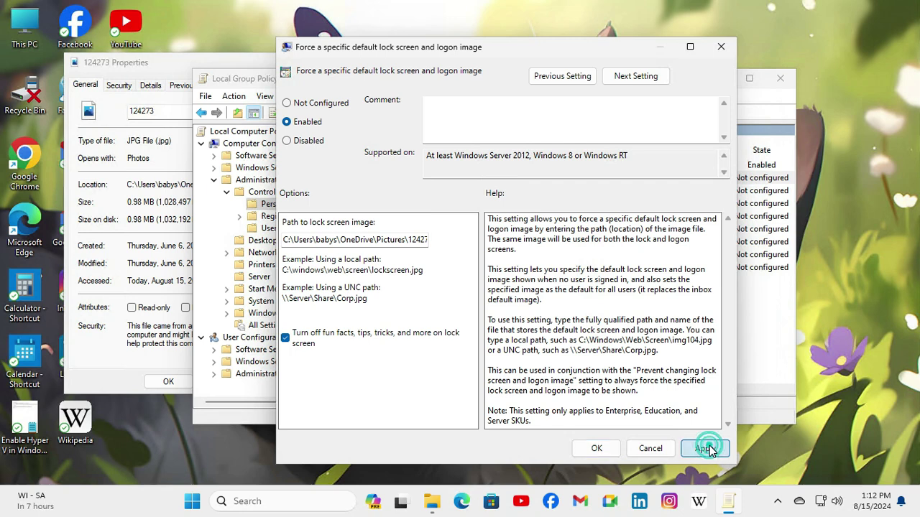
pyautogui.click(597, 449)
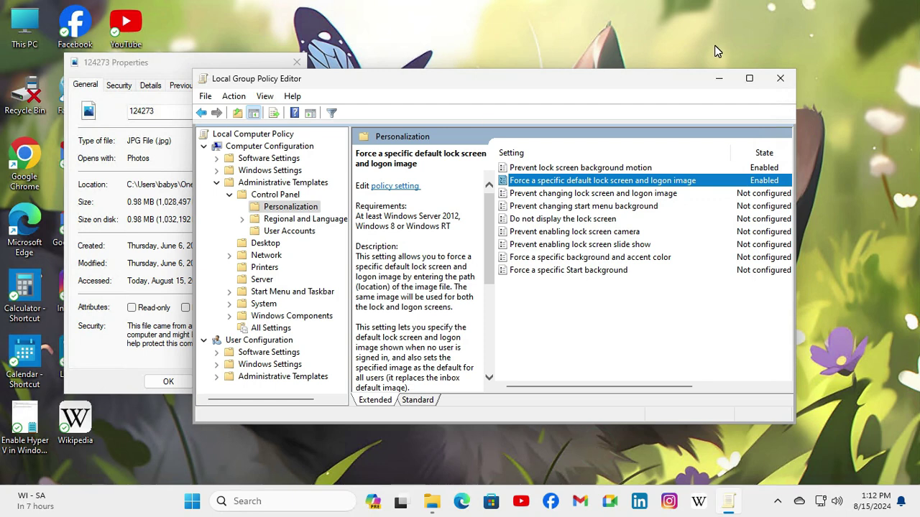
# Close Local Group Policy Editor and the 124273 Properties window, returning to the desktop.
pyautogui.click(779, 78)
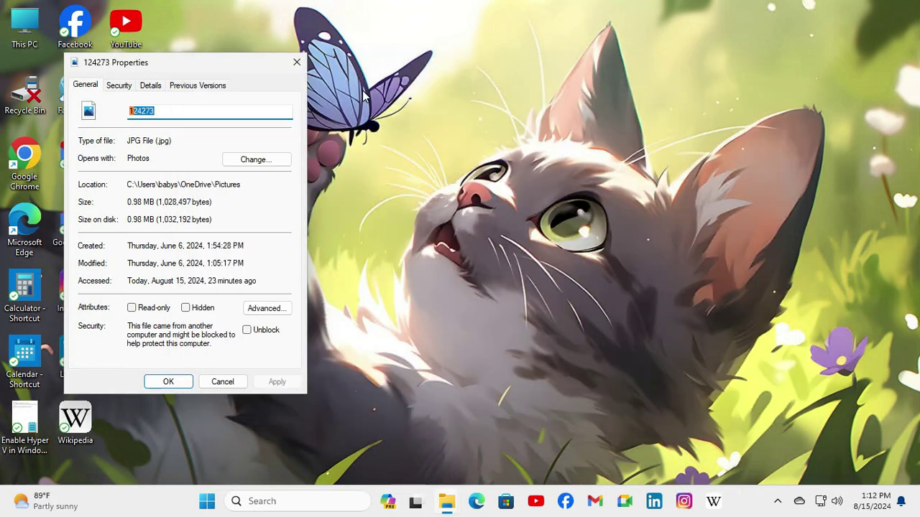
pyautogui.click(291, 64)
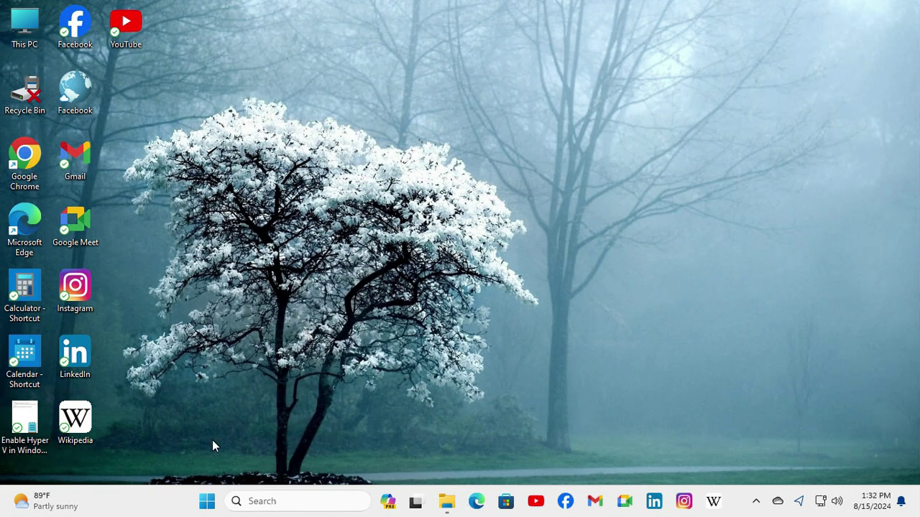
pyautogui.rightClick(207, 501)
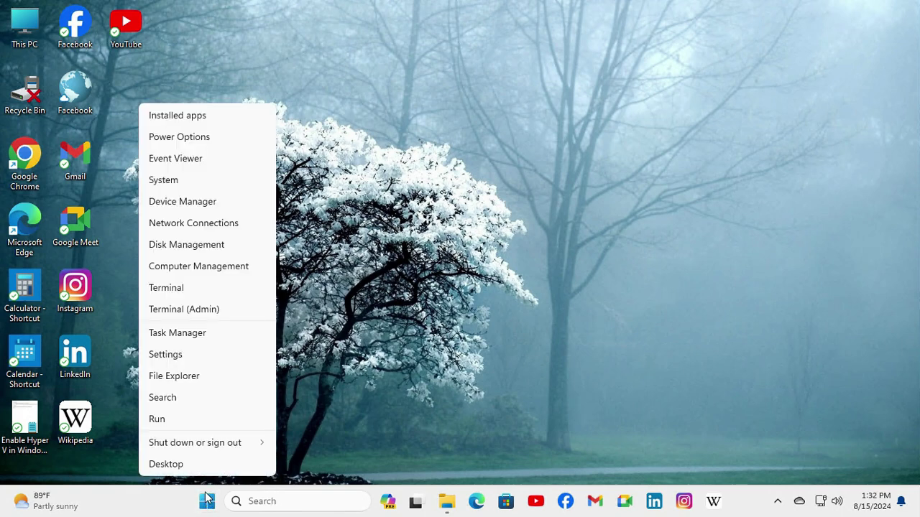
# Bring up the Run box near screen centre with 'gpupdate /force' entered and the caret after it.
pyautogui.click(182, 421)
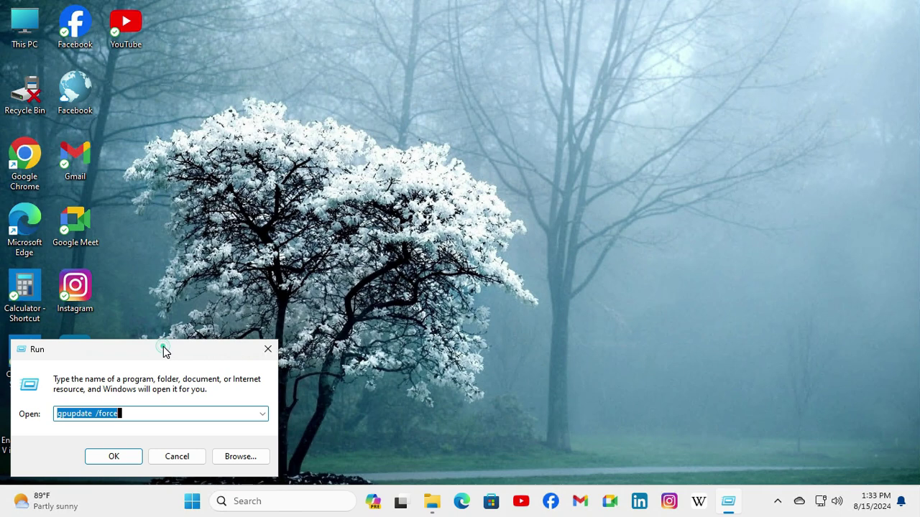
pyautogui.moveTo(166, 352); pyautogui.dragTo(428, 219)
pyautogui.moveTo(468, 195); pyautogui.dragTo(529, 163)
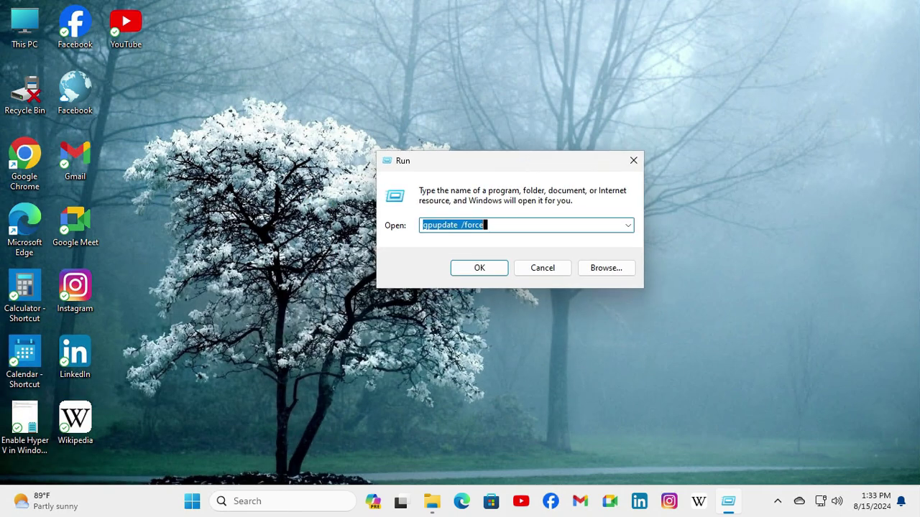
pyautogui.click(485, 225)
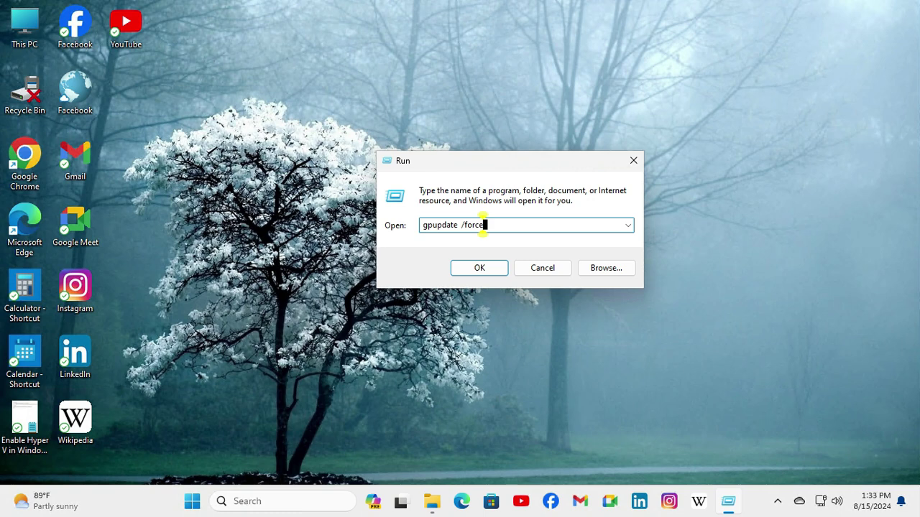
# Execute 'gpupdate /force' from Run to refresh group policy in Windows Terminal.
pyautogui.click(480, 270)
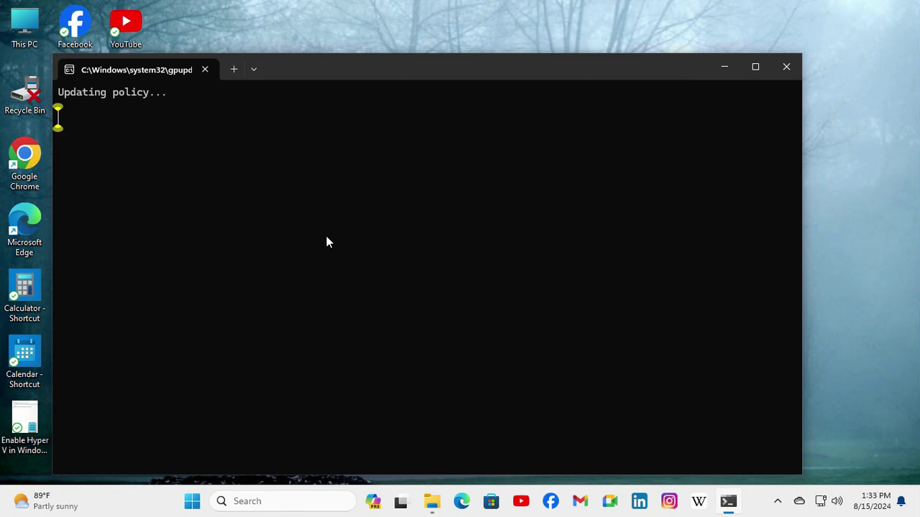